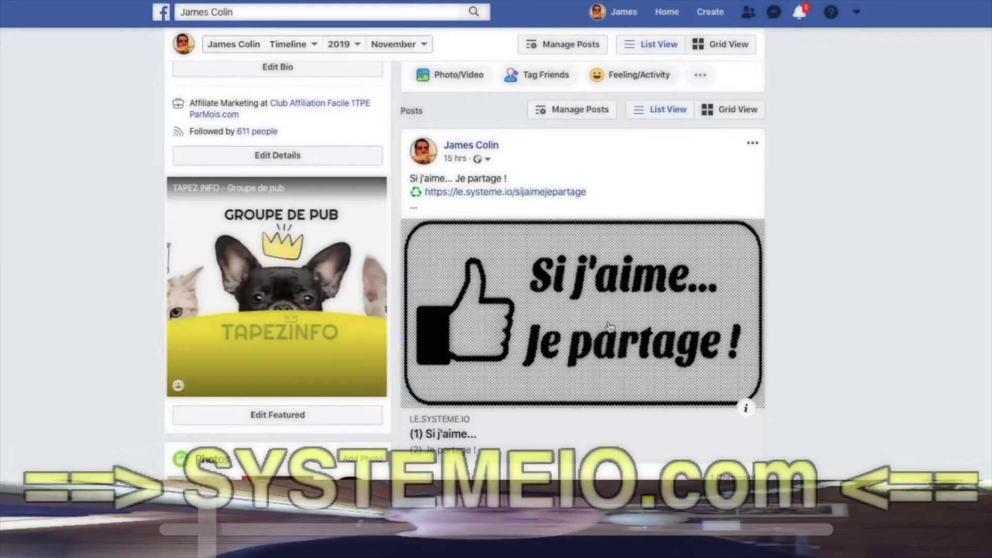
# Open the sijaimejepartage redirect page in the systeme.io page editor and inspect the HTML code block beneath its heading.
pyautogui.scroll(-1, 609, 321)
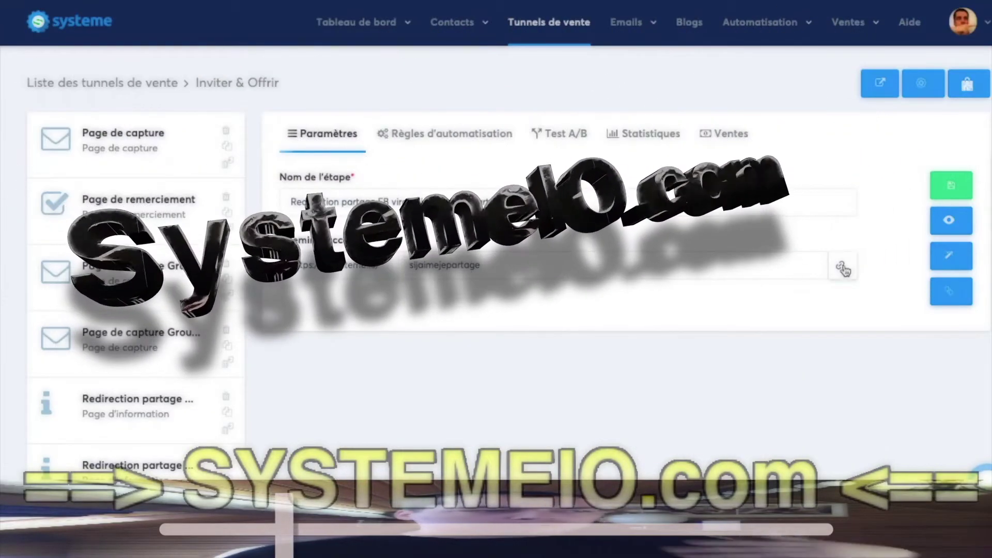
pyautogui.click(941, 261)
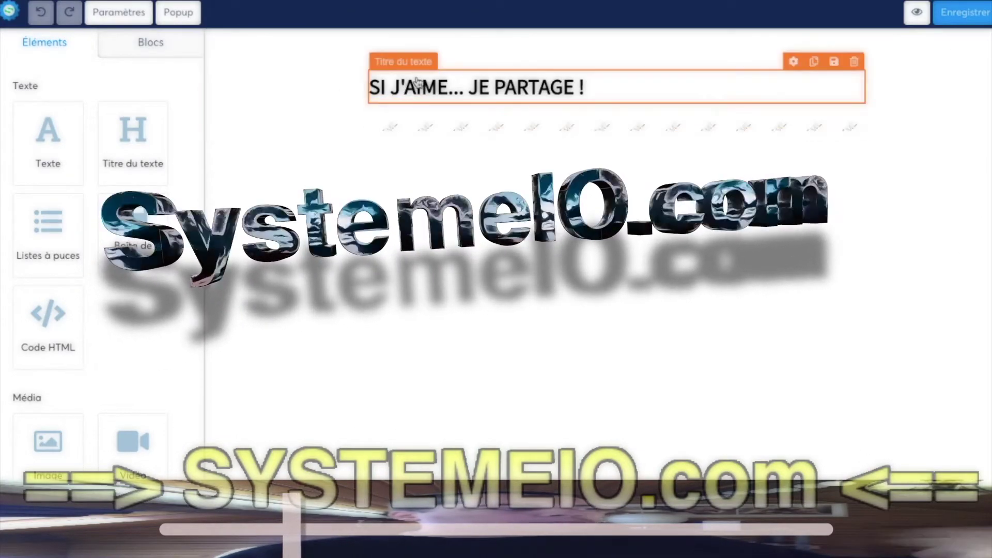
pyautogui.click(428, 126)
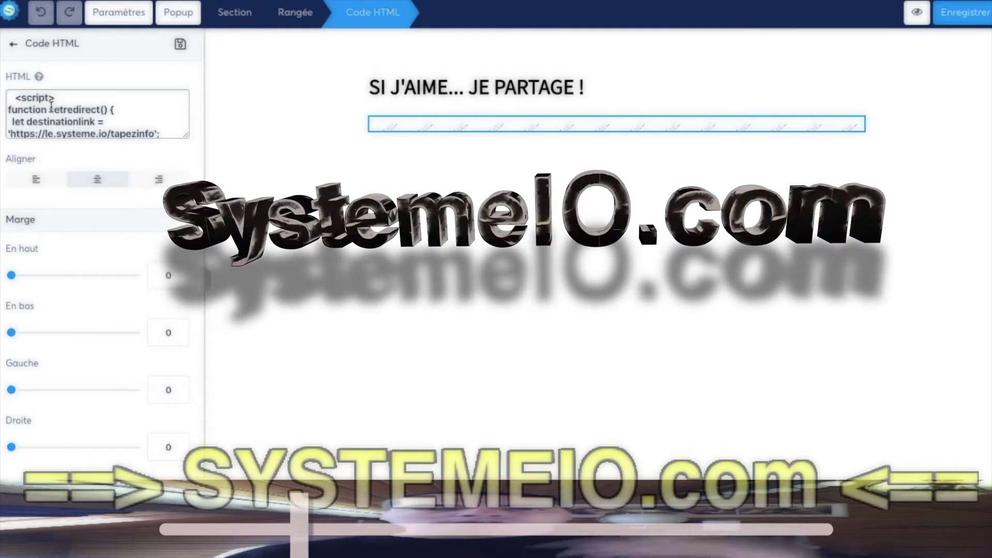
pyautogui.click(266, 116)
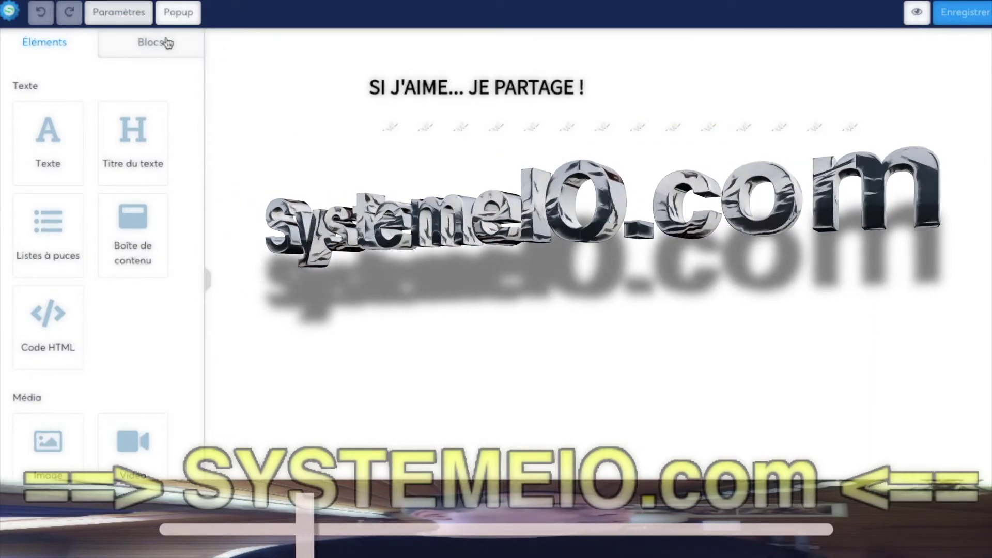
# Review the page settings, focusing on the metadata title, description and social network image.
pyautogui.click(120, 12)
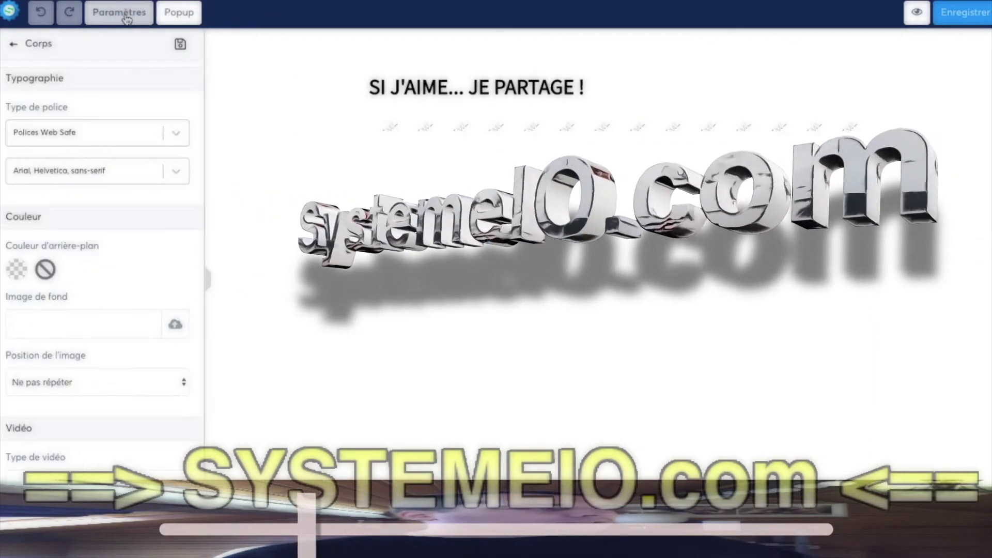
pyautogui.scroll(-10, 124, 208)
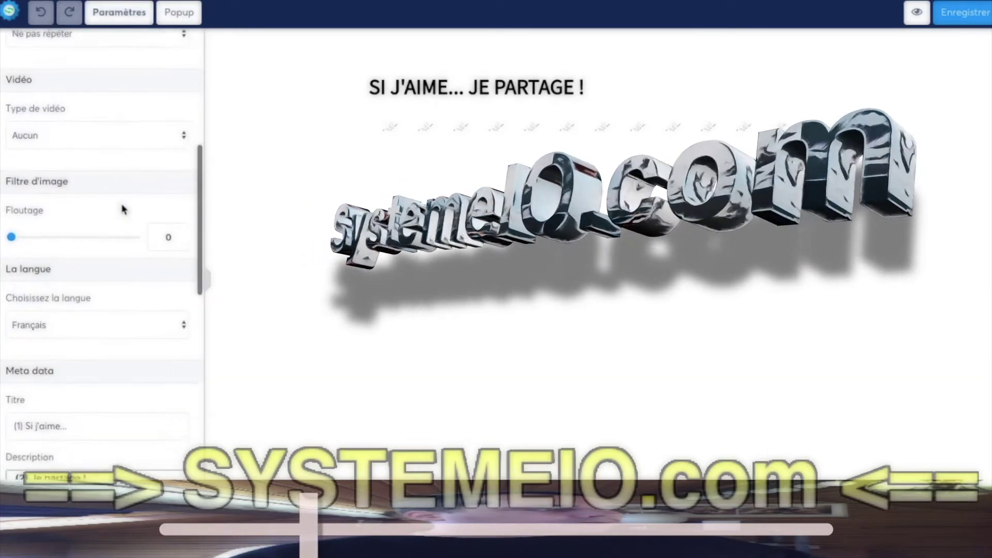
pyautogui.scroll(-2, 124, 208)
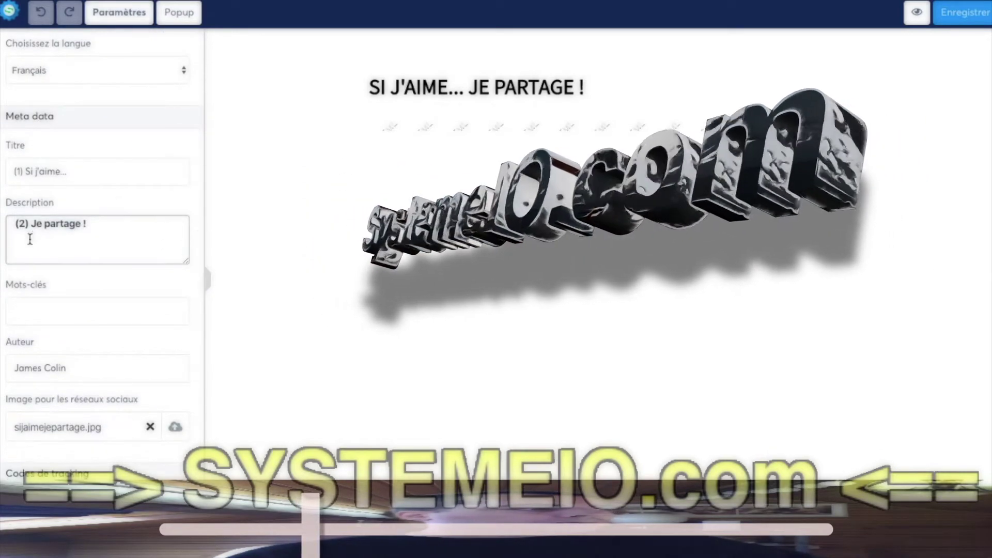
pyautogui.scroll(-2, 72, 231)
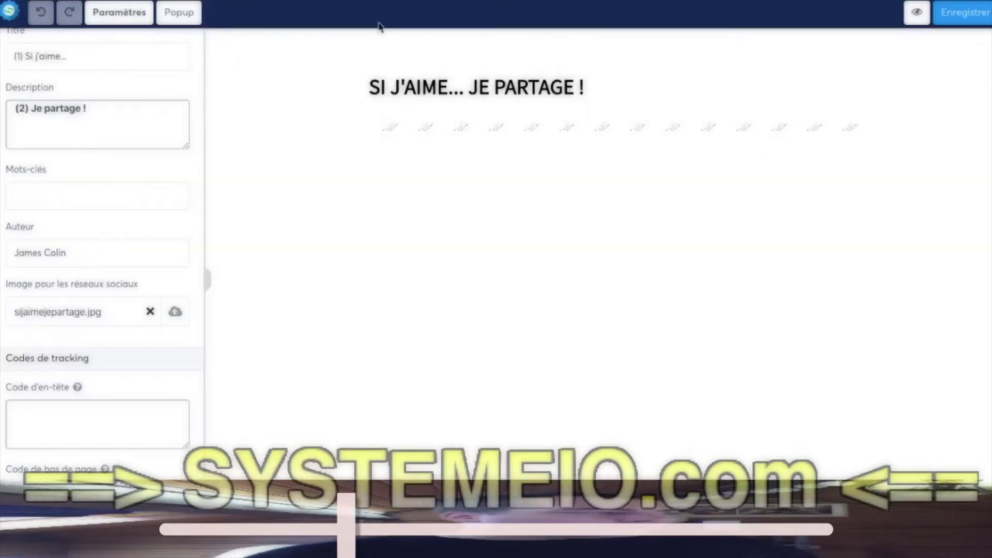
pyautogui.click(458, 131)
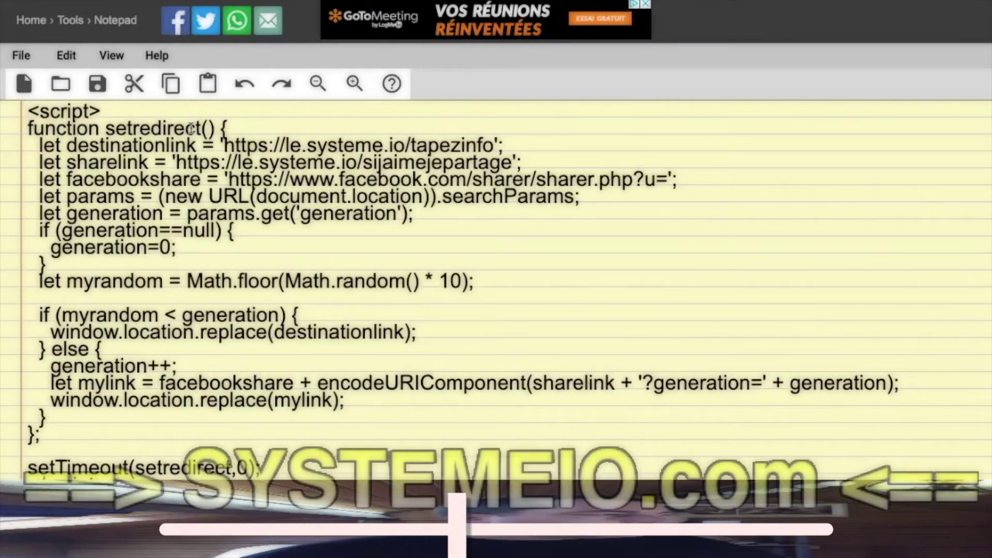
# Try a delay of 5000 in the redirect script's setTimeout call in the online Notepad, and restore it to 0.
pyautogui.moveTo(30, 128); pyautogui.dragTo(57, 432)
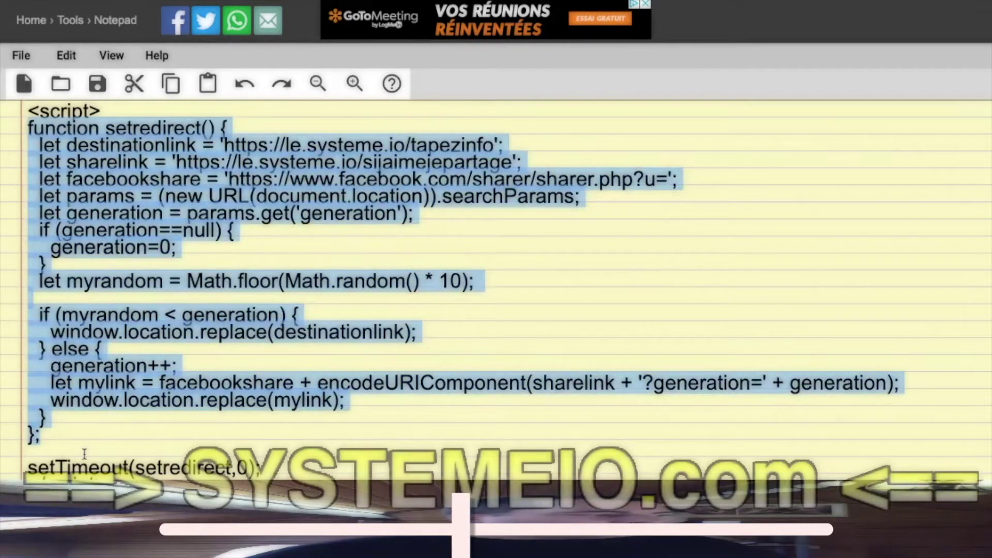
pyautogui.scroll(-1, 84, 450)
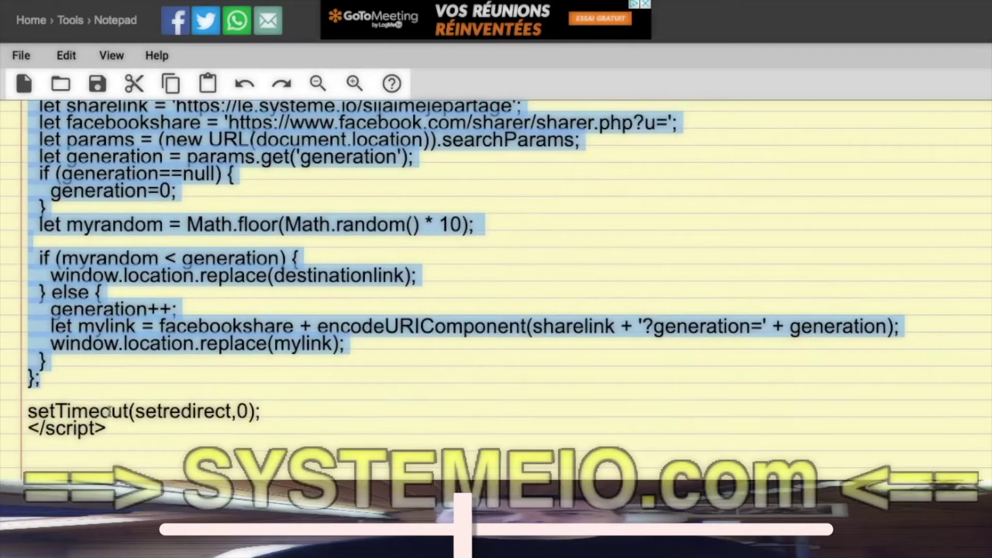
pyautogui.doubleClick(240, 411)
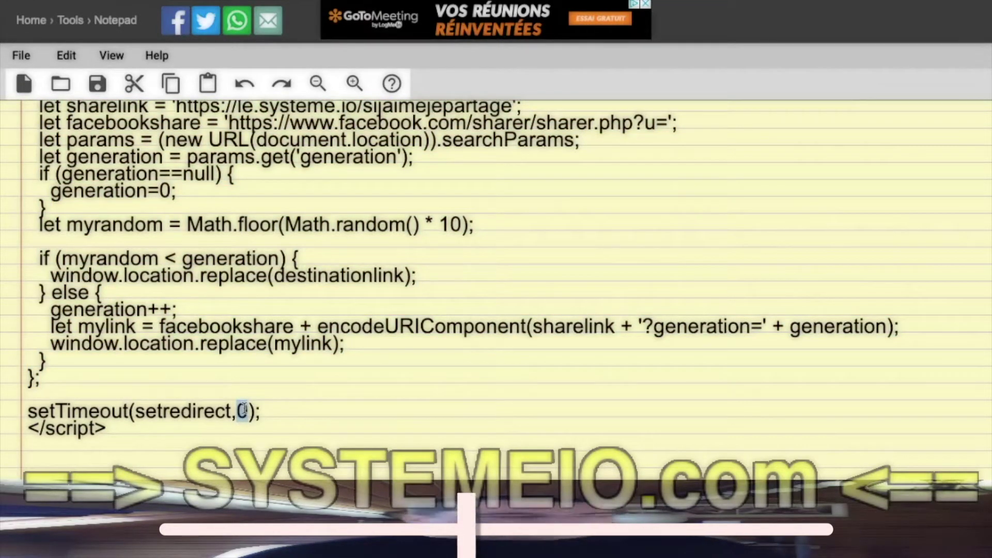
pyautogui.press('Left')
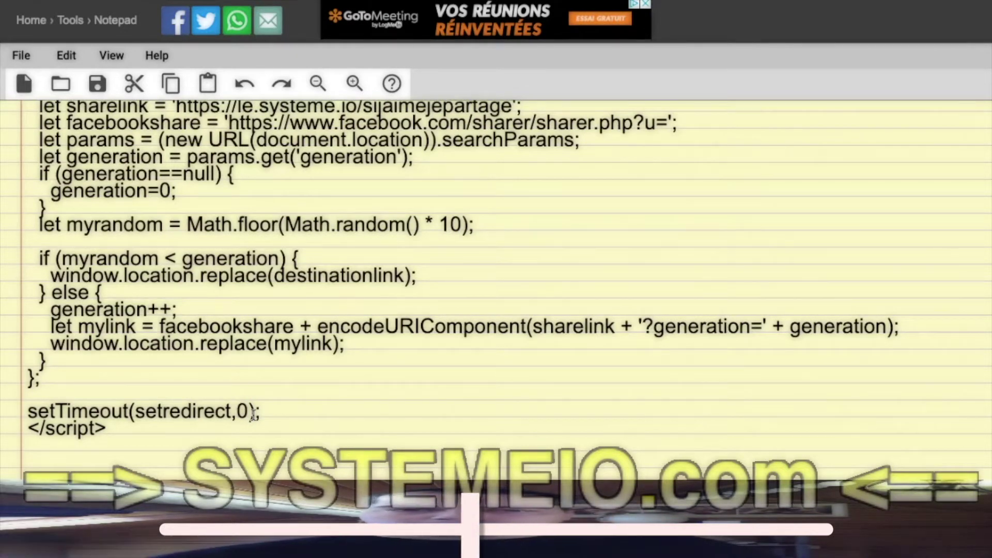
pyautogui.write('500')
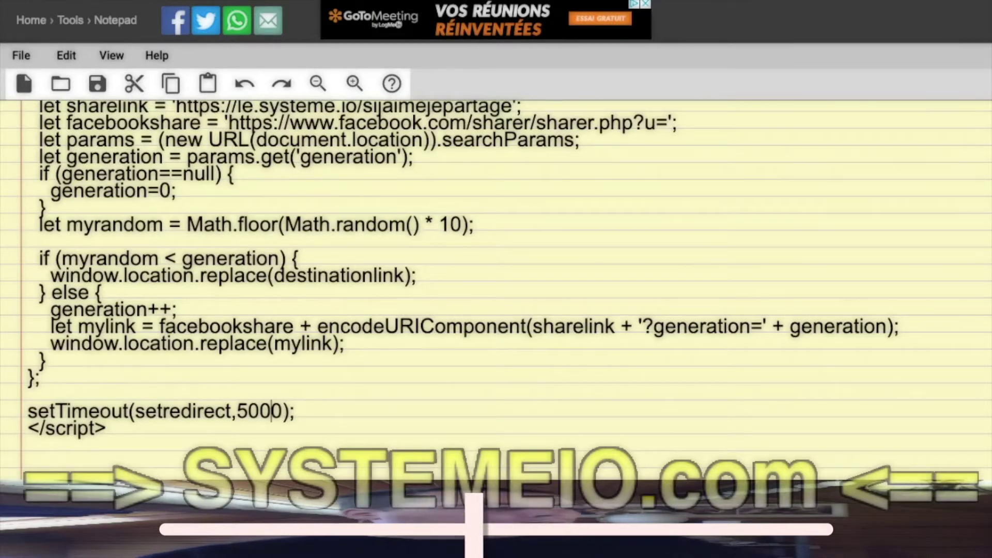
pyautogui.press('BackSpace')
pyautogui.press('BackSpace')
pyautogui.press('BackSpace')
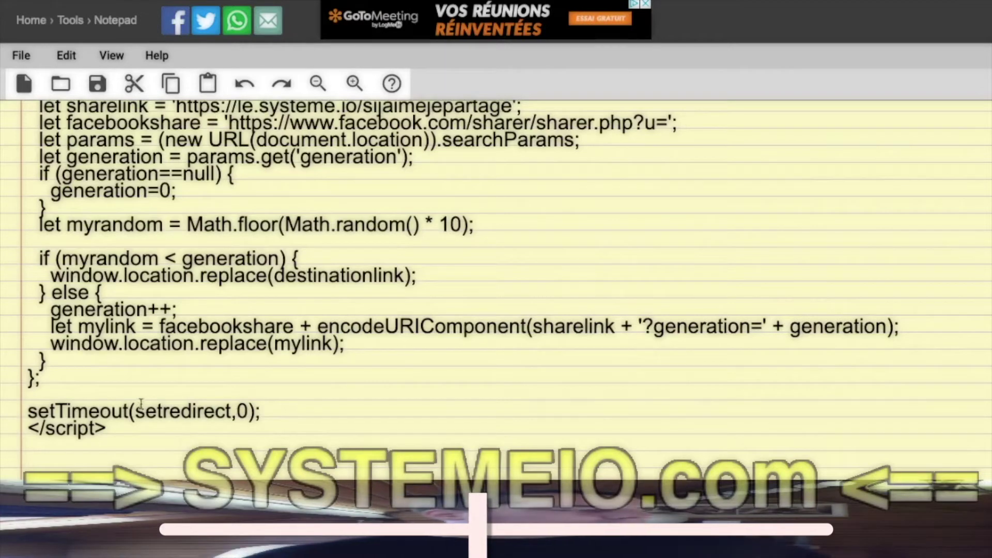
# Examine the destinationlink, sharelink and facebookshare URL definitions at the start of the setredirect function.
pyautogui.scroll(1, 192, 406)
pyautogui.scroll(2, 193, 406)
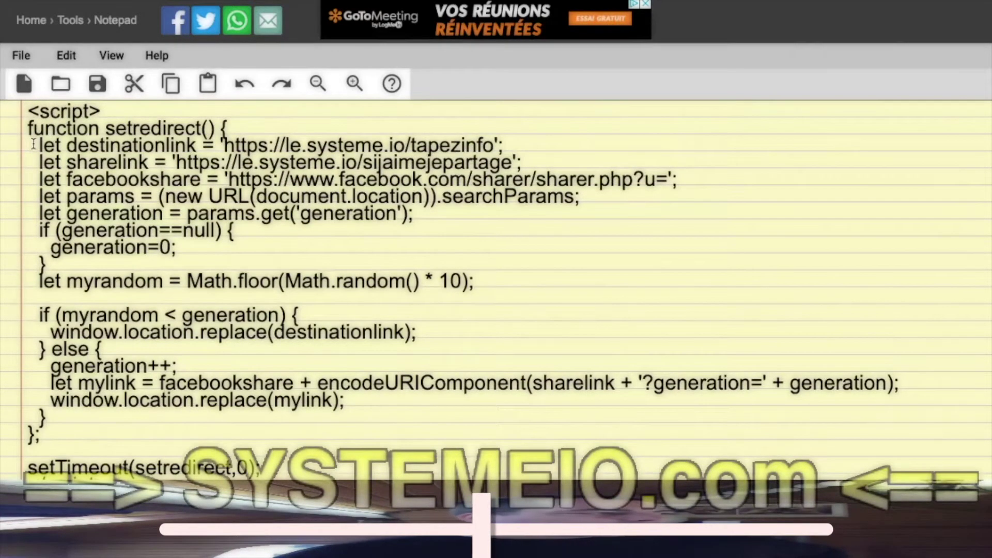
pyautogui.moveTo(33, 144); pyautogui.dragTo(119, 333)
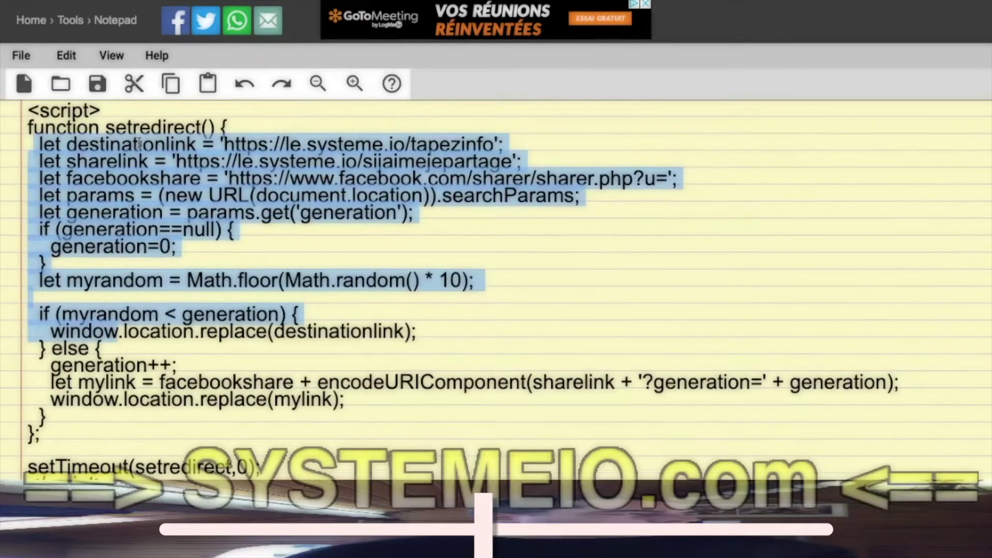
pyautogui.click(138, 143)
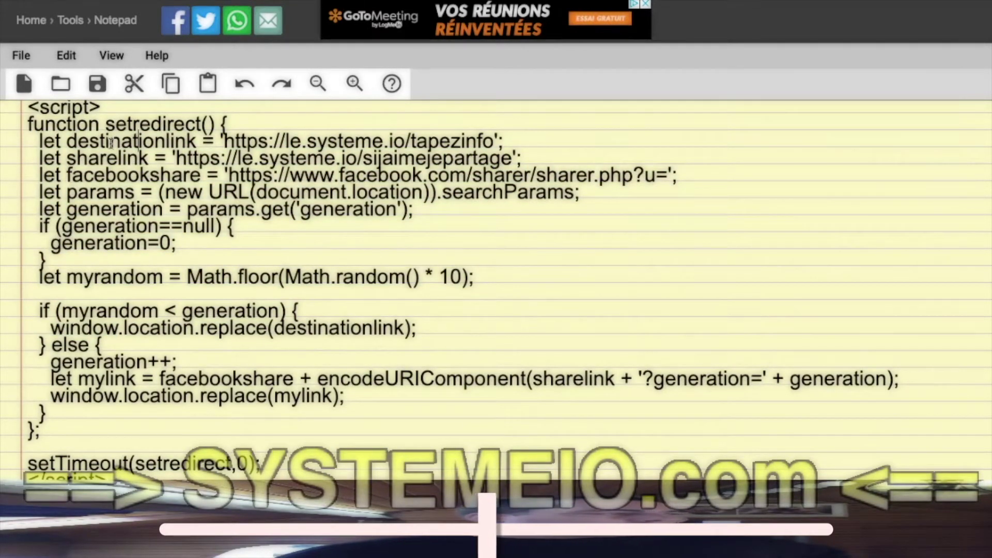
pyautogui.moveTo(66, 143); pyautogui.dragTo(205, 141)
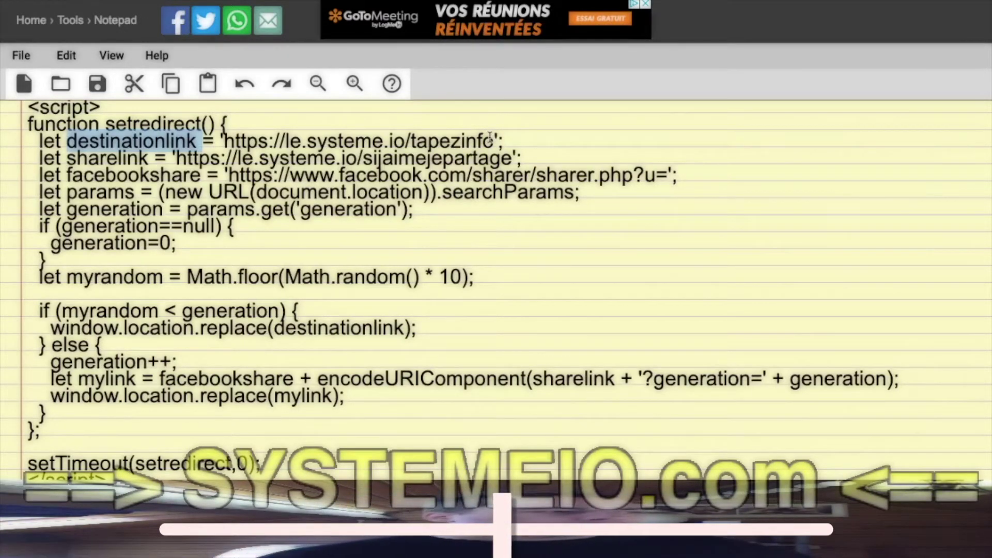
pyautogui.click(102, 161)
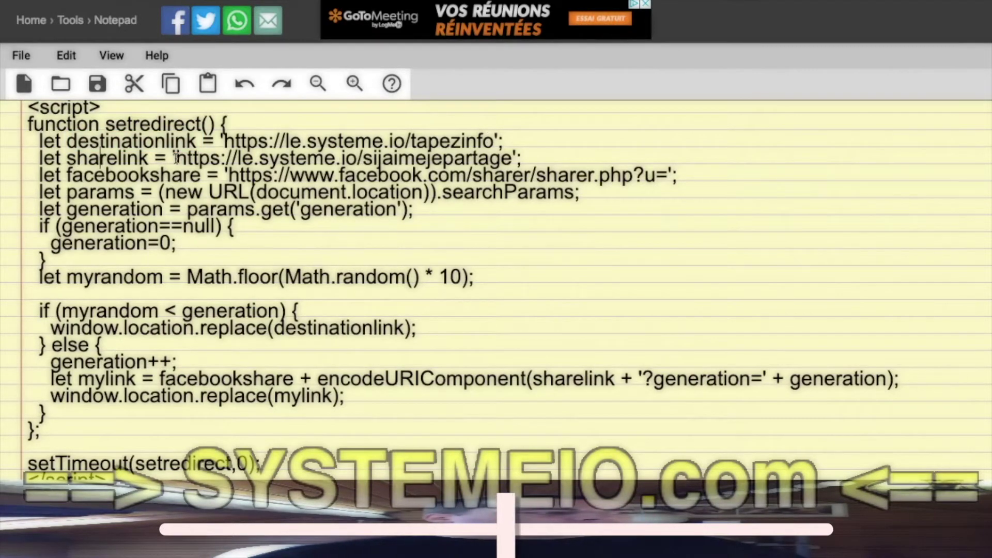
pyautogui.moveTo(176, 158); pyautogui.dragTo(508, 154)
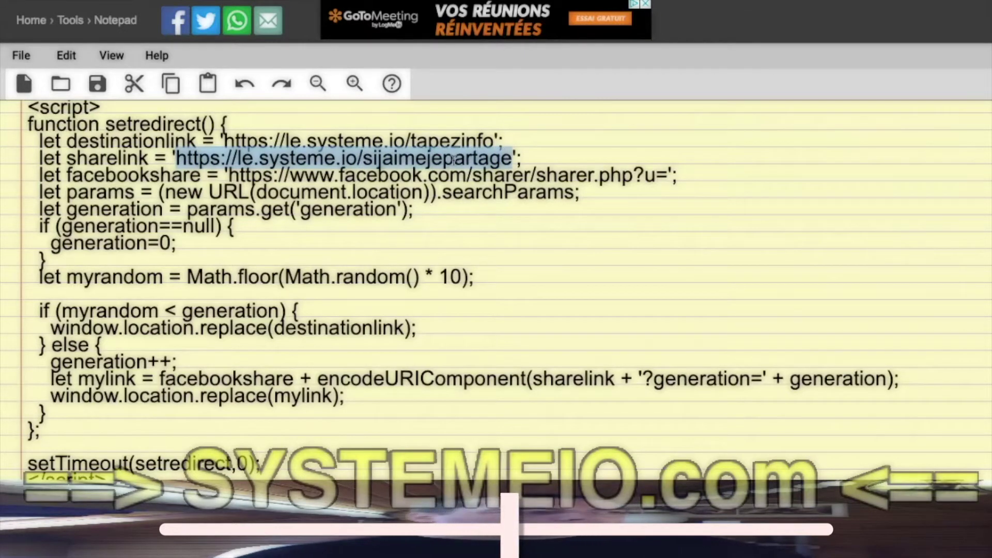
pyautogui.click(394, 157)
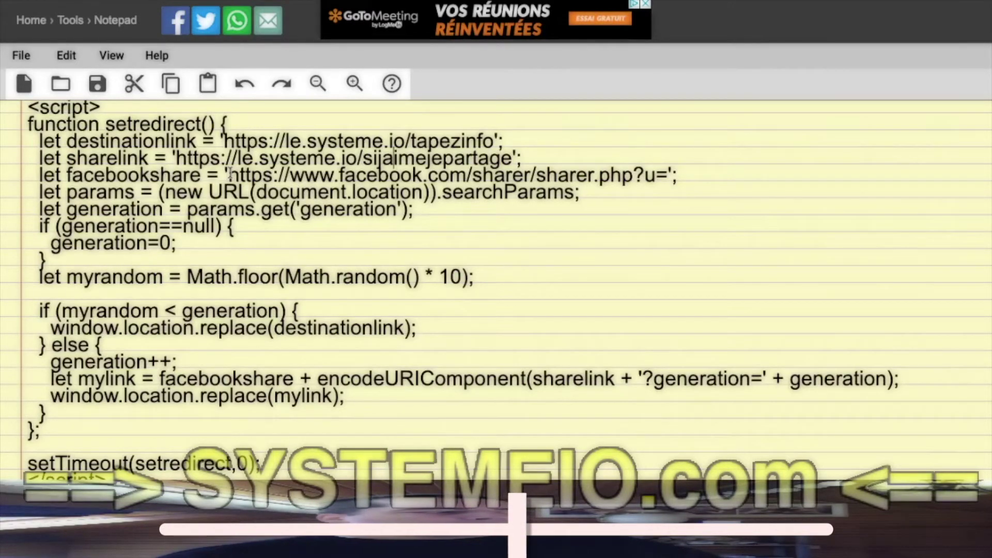
pyautogui.moveTo(227, 175); pyautogui.dragTo(285, 175)
pyautogui.moveTo(355, 175); pyautogui.dragTo(662, 175)
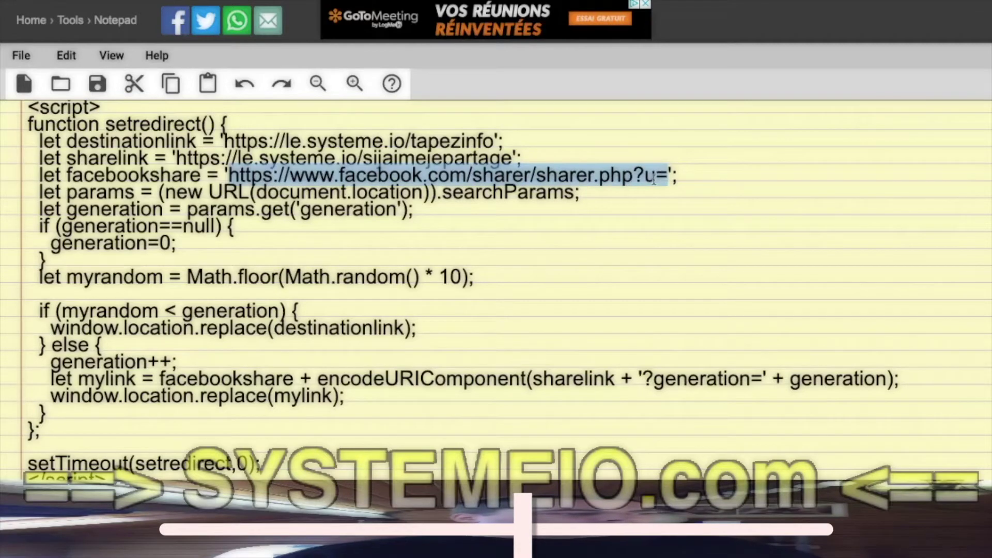
pyautogui.click(654, 175)
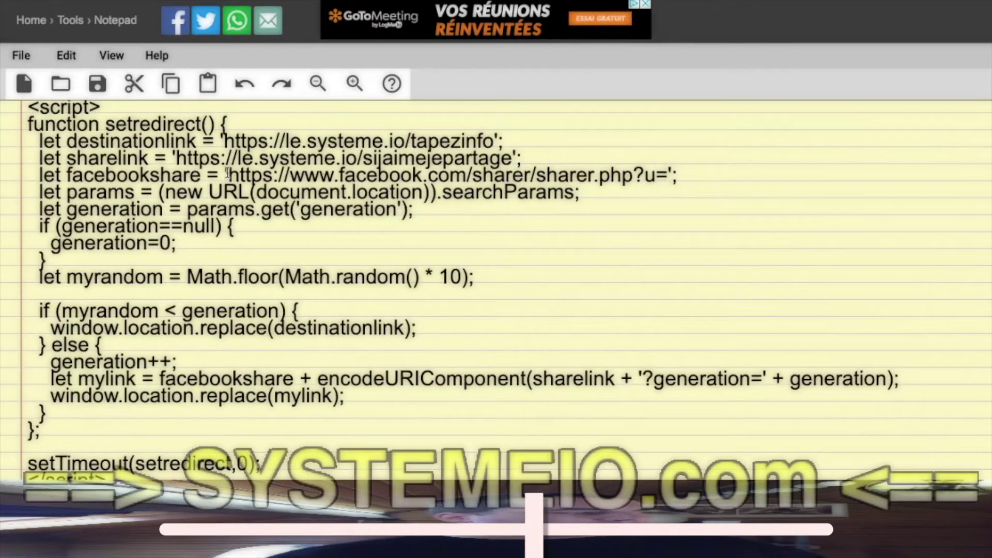
pyautogui.moveTo(176, 159); pyautogui.dragTo(509, 155)
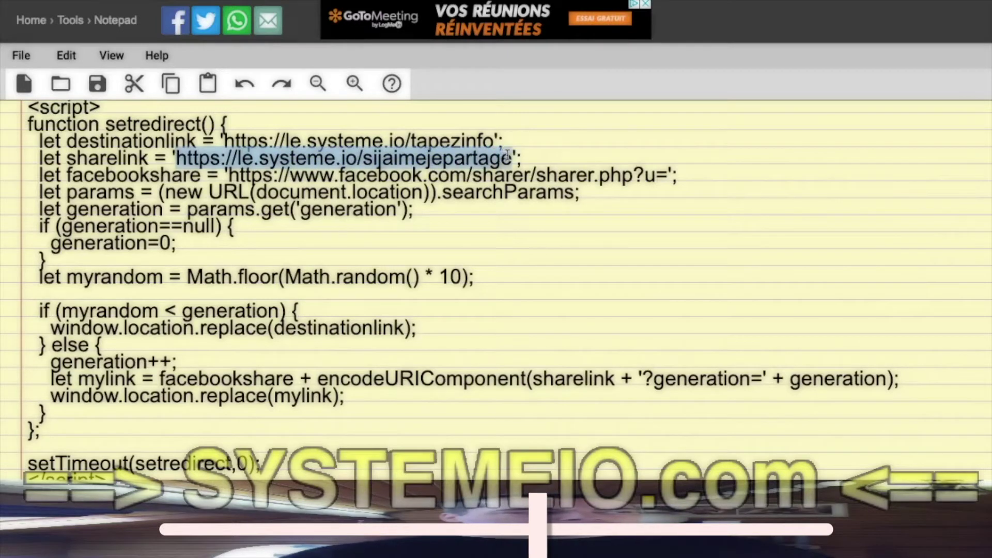
pyautogui.click(377, 158)
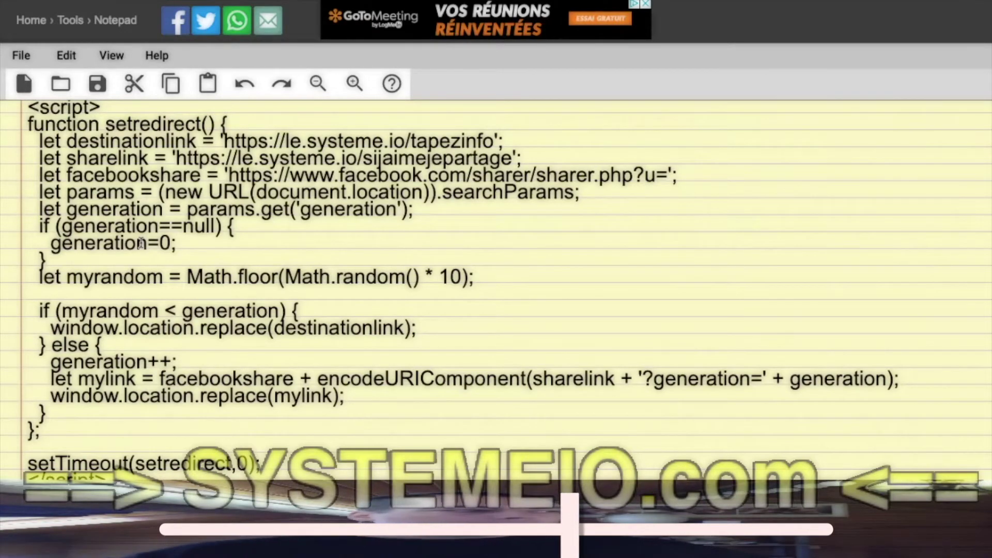
# Examine how the script uses sharelink, the generation counter and the myrandom value to build and choose the redirect link.
pyautogui.moveTo(176, 157); pyautogui.dragTo(513, 155)
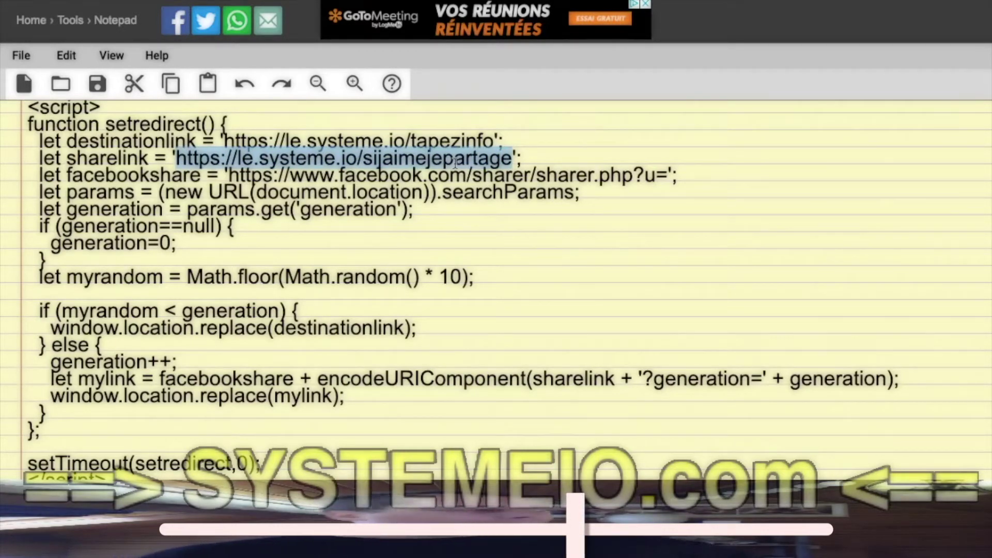
pyautogui.click(146, 226)
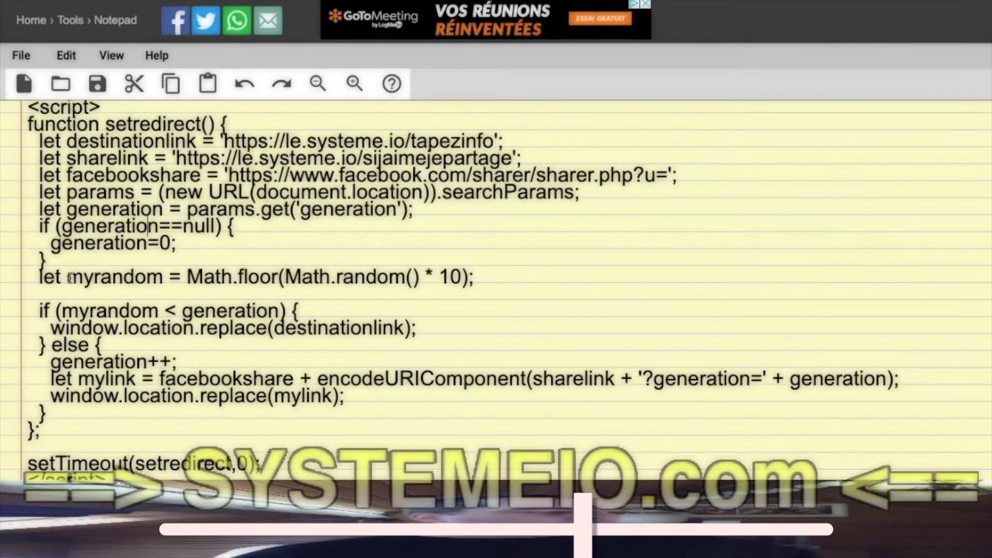
pyautogui.moveTo(67, 277); pyautogui.dragTo(163, 278)
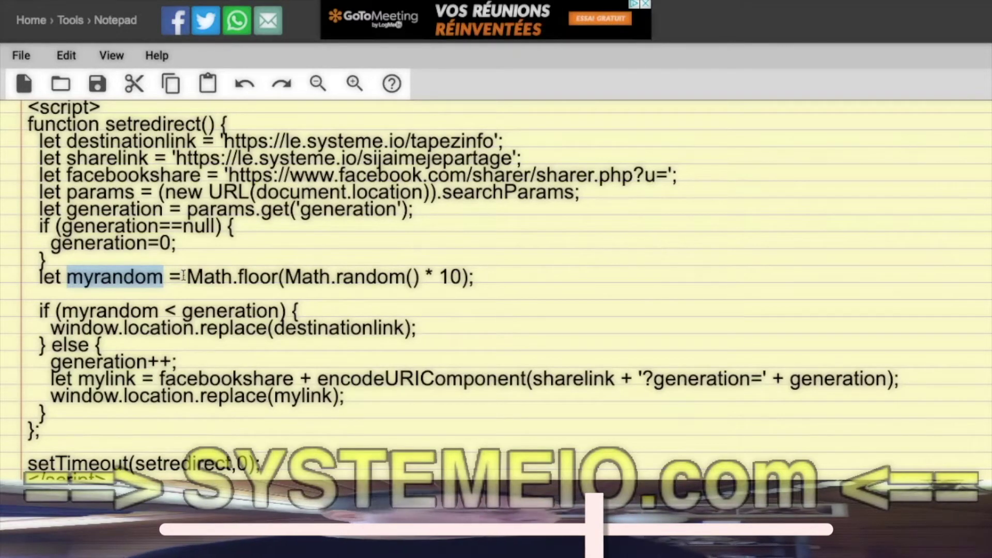
pyautogui.click(93, 274)
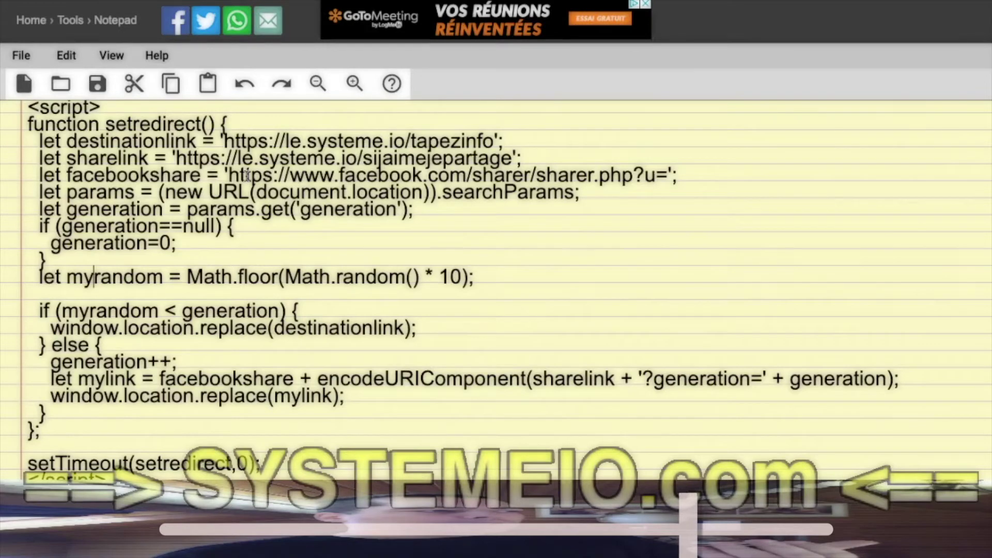
pyautogui.click(264, 379)
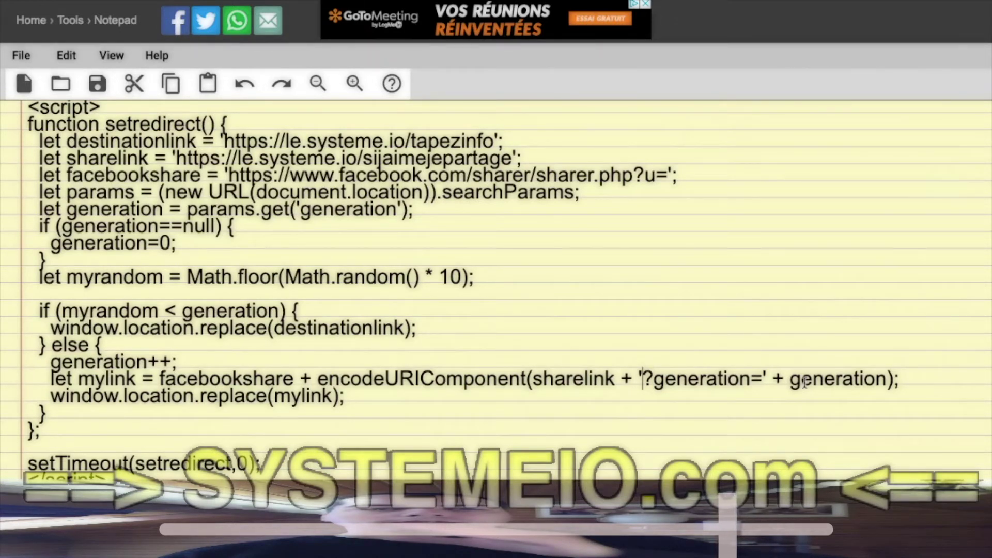
pyautogui.click(141, 208)
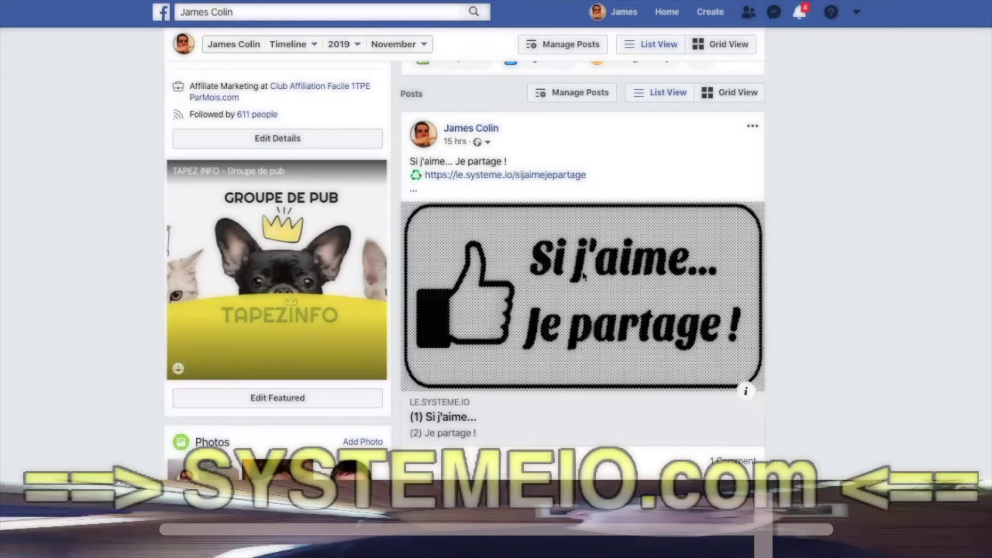
# Switch to the Facebook timeline and open the link of the shared "Si j'aime... Je partage !" post.
pyautogui.click(584, 277)
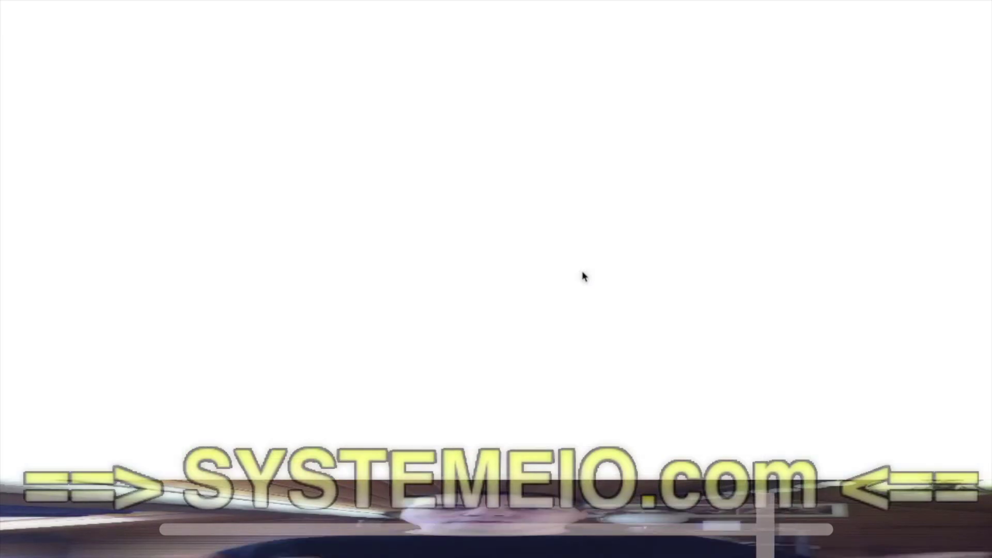